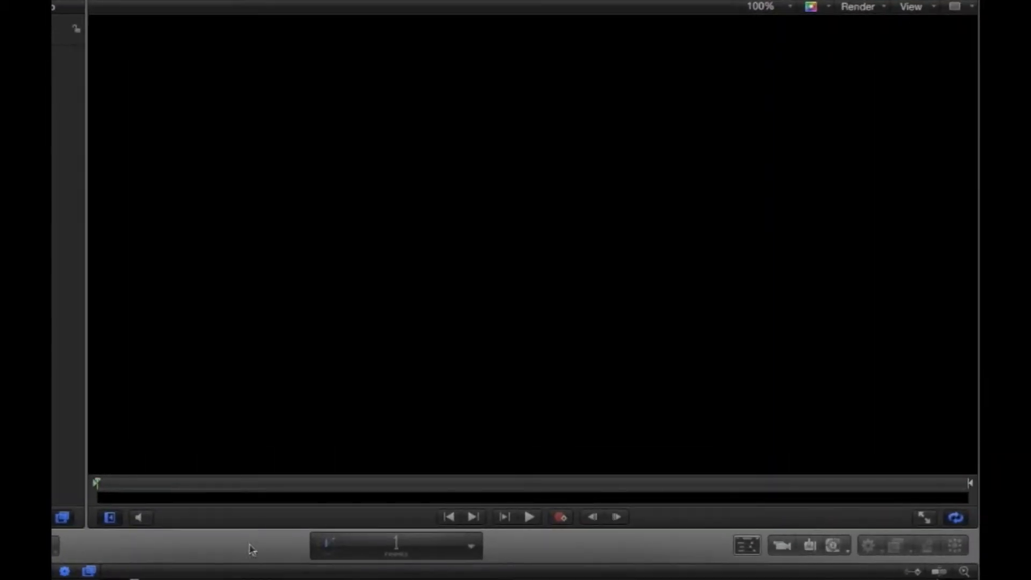
Step: Add the white title text THE FINAL CUTTERS on the canvas and shift it to the horizontal centre of the frame
{"action": "left_click", "coordinate": [364, 250]}
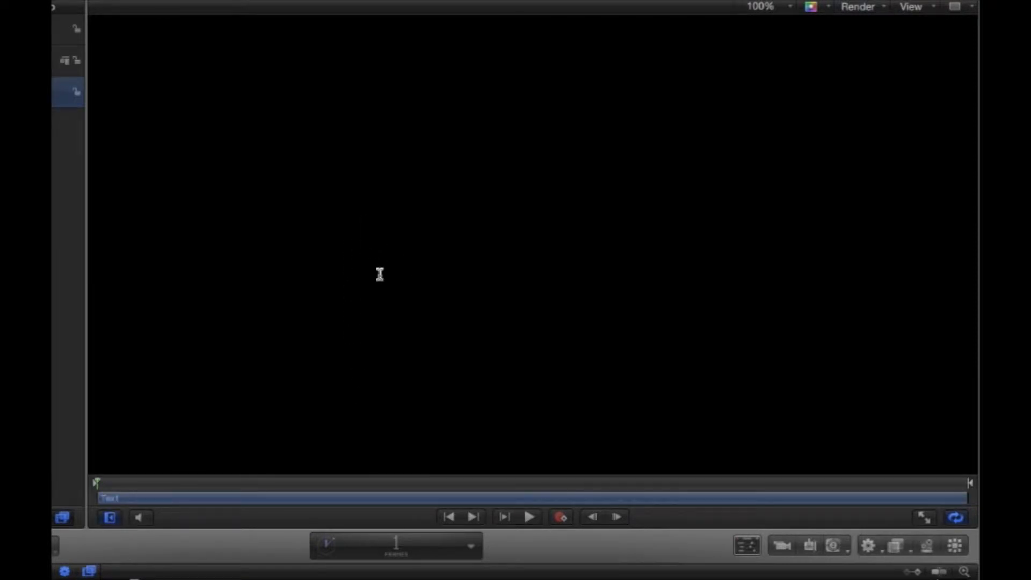
{"action": "type", "text": "THE FINA"}
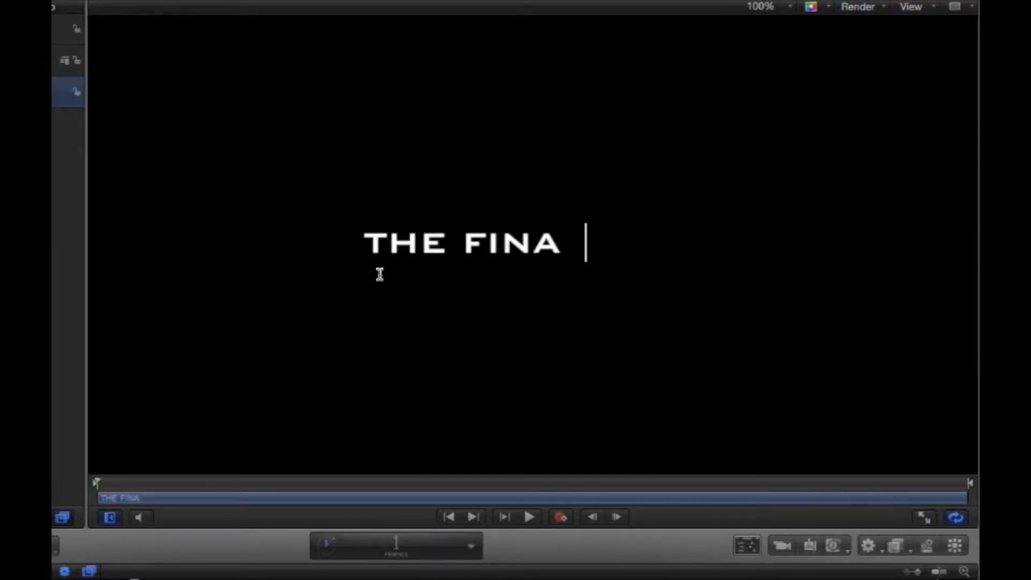
{"action": "type", "text": "L CUTTERS"}
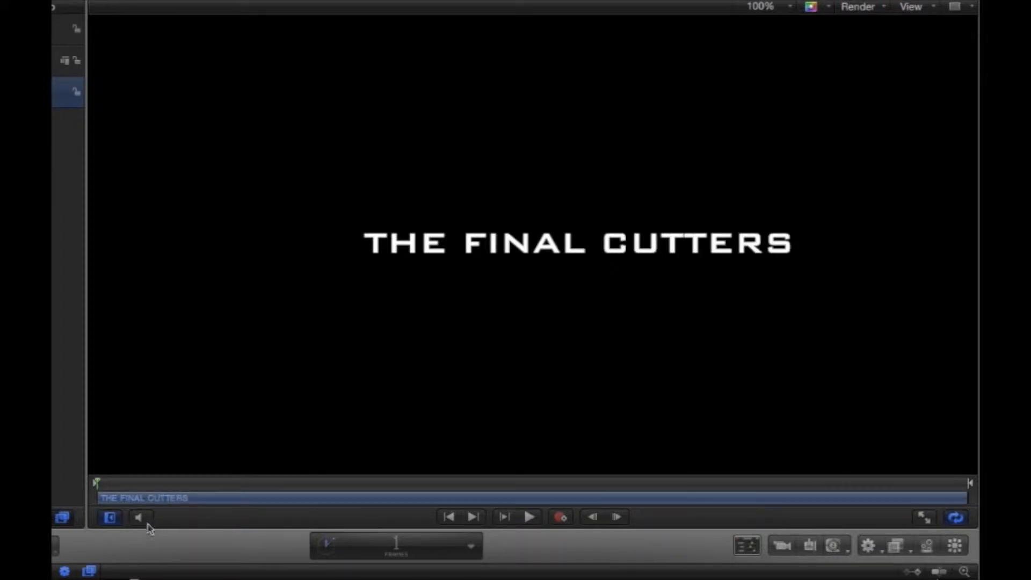
{"action": "key", "text": "Escape"}
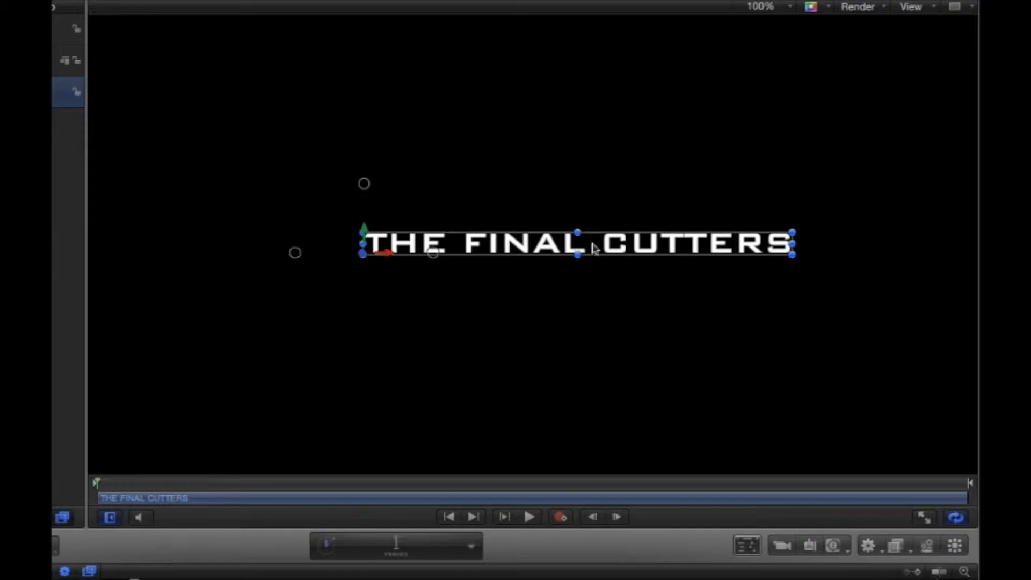
{"action": "left_click_drag", "start_coordinate": [623, 247], "coordinate": [576, 248]}
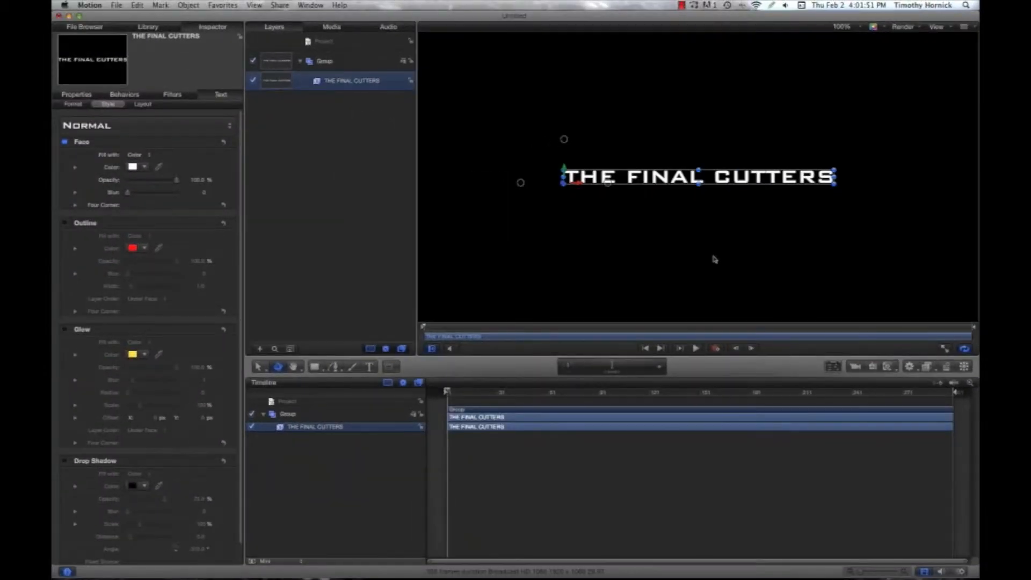
{"action": "left_click", "coordinate": [712, 260]}
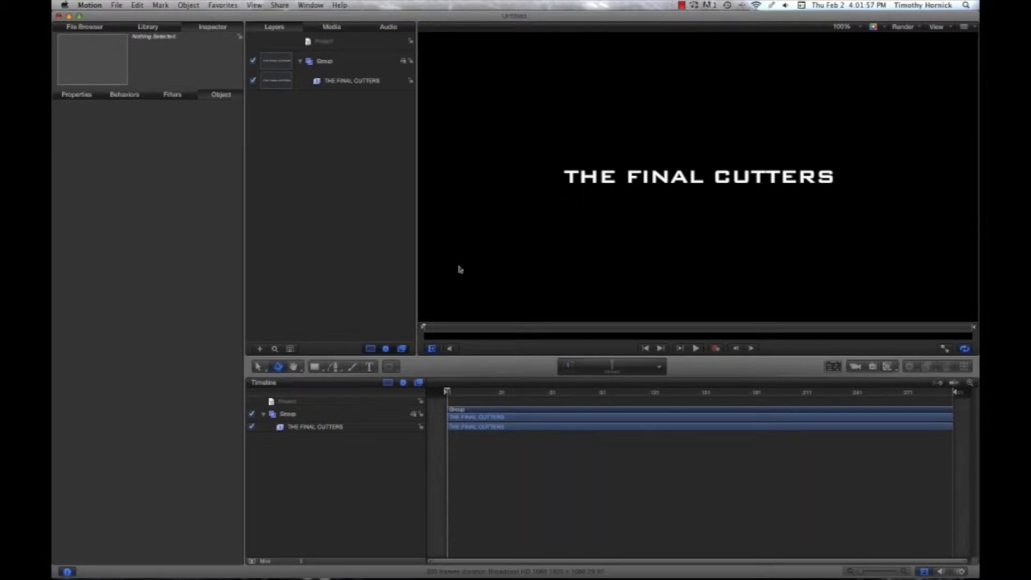
Step: Rotate the title's group in 3D space to examine its thickness from different angles
{"action": "left_click", "coordinate": [473, 408]}
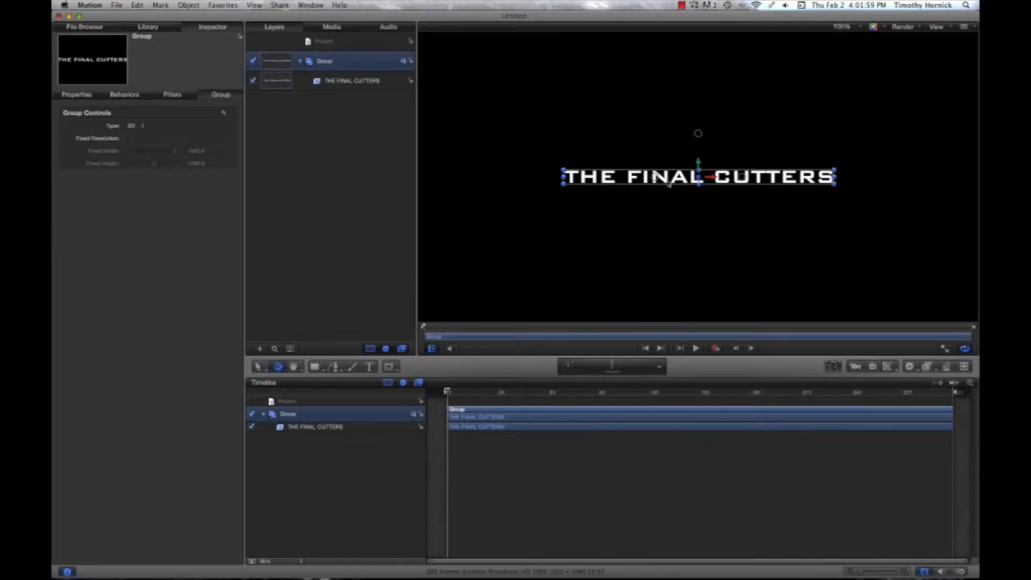
{"action": "left_click_drag", "start_coordinate": [654, 177], "coordinate": [668, 200]}
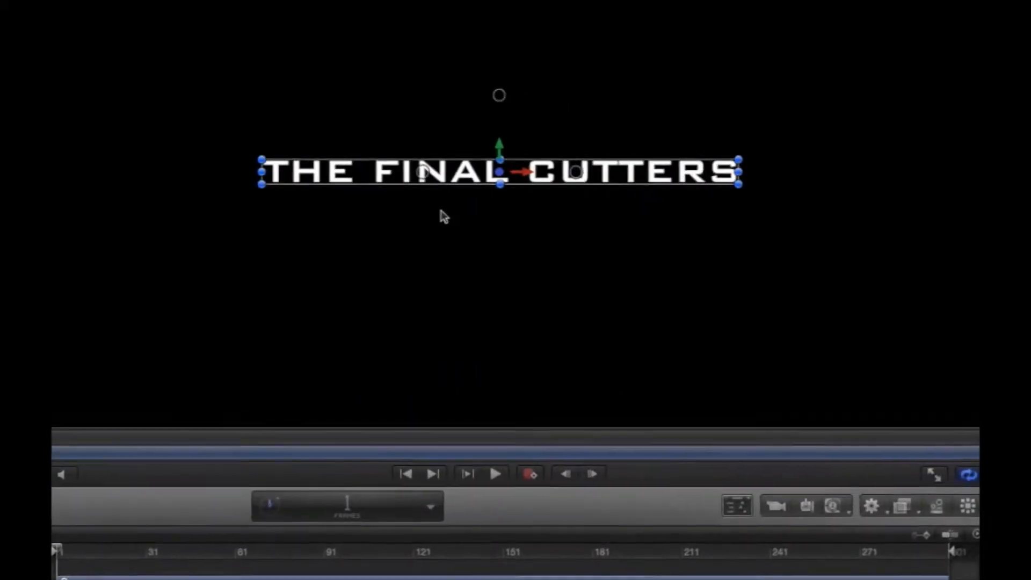
{"action": "left_click", "coordinate": [690, 404]}
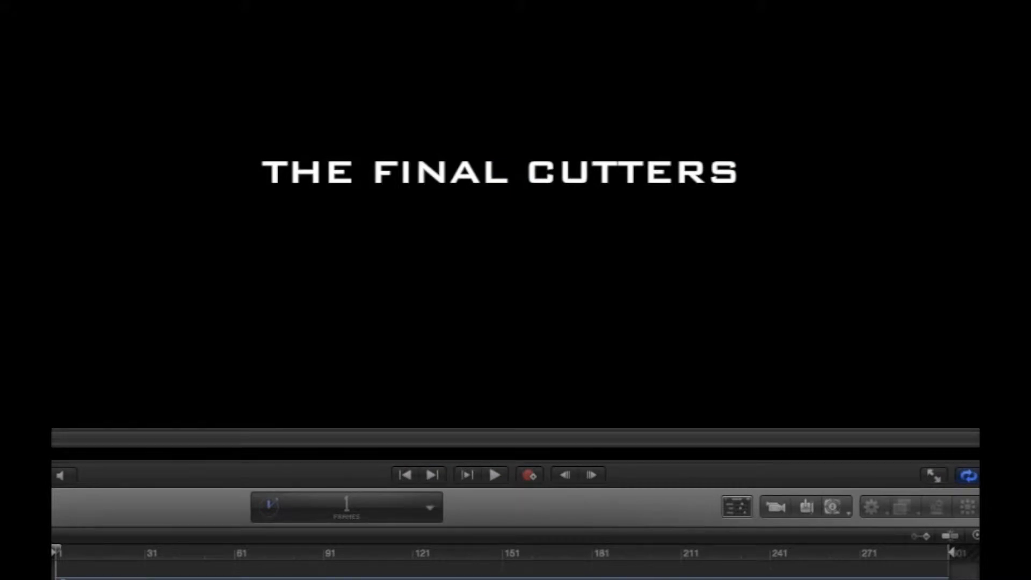
Step: Replicate the title's group, enable 3D for the replicator and set its shape to Box
{"action": "left_click", "coordinate": [102, 578]}
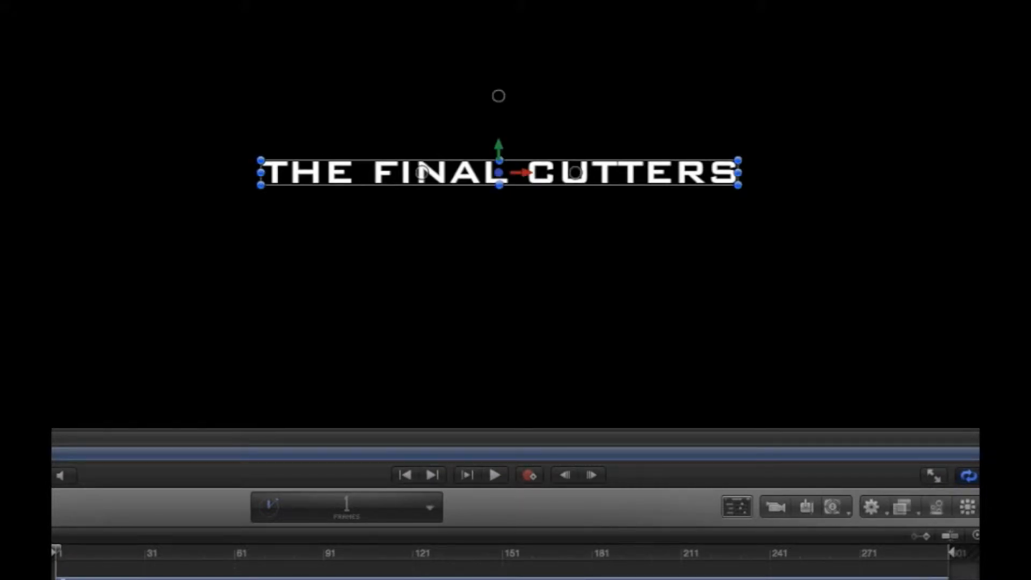
{"action": "left_click", "coordinate": [967, 505]}
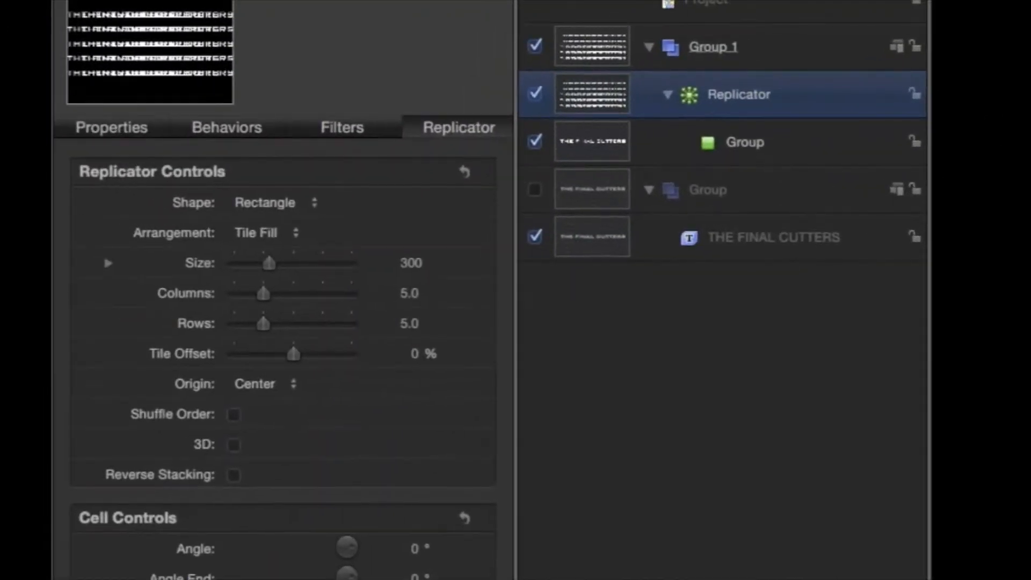
{"action": "left_click", "coordinate": [235, 446]}
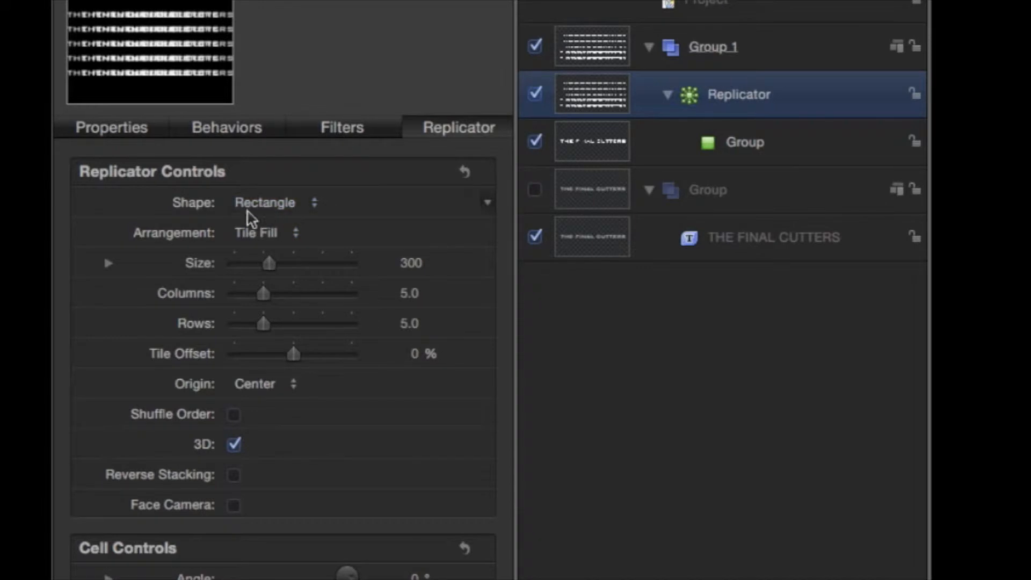
{"action": "left_click", "coordinate": [288, 203]}
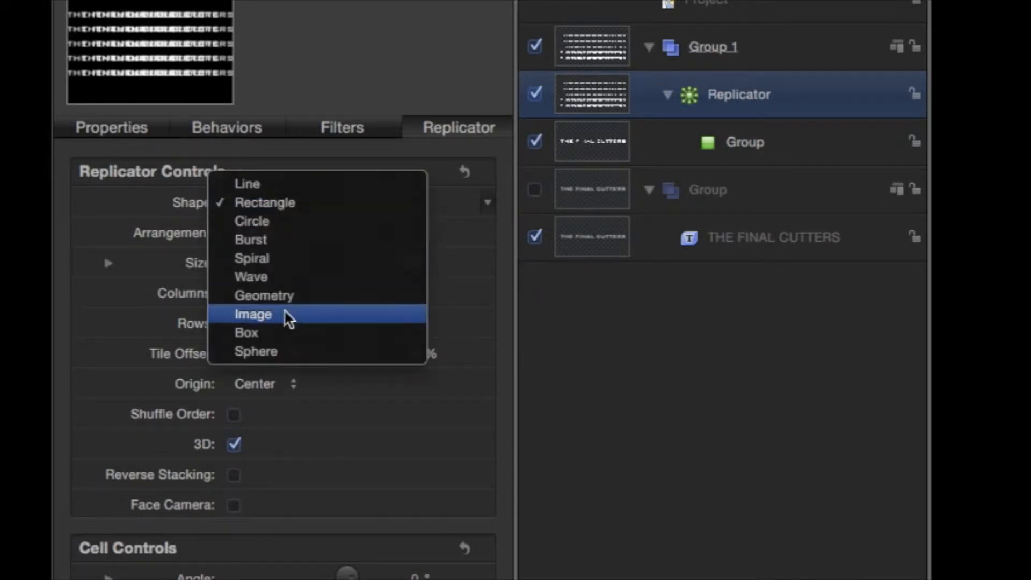
{"action": "left_click", "coordinate": [281, 336]}
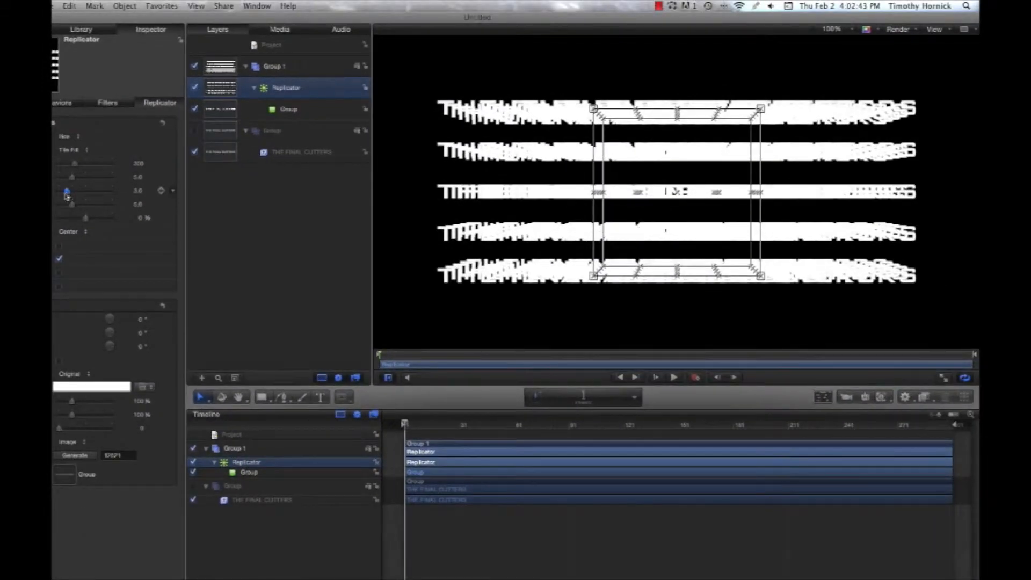
Step: Set the replicator to 1 column, 1 row and 20 ranks, and reduce its depth to about 87
{"action": "left_click_drag", "start_coordinate": [71, 191], "coordinate": [63, 186]}
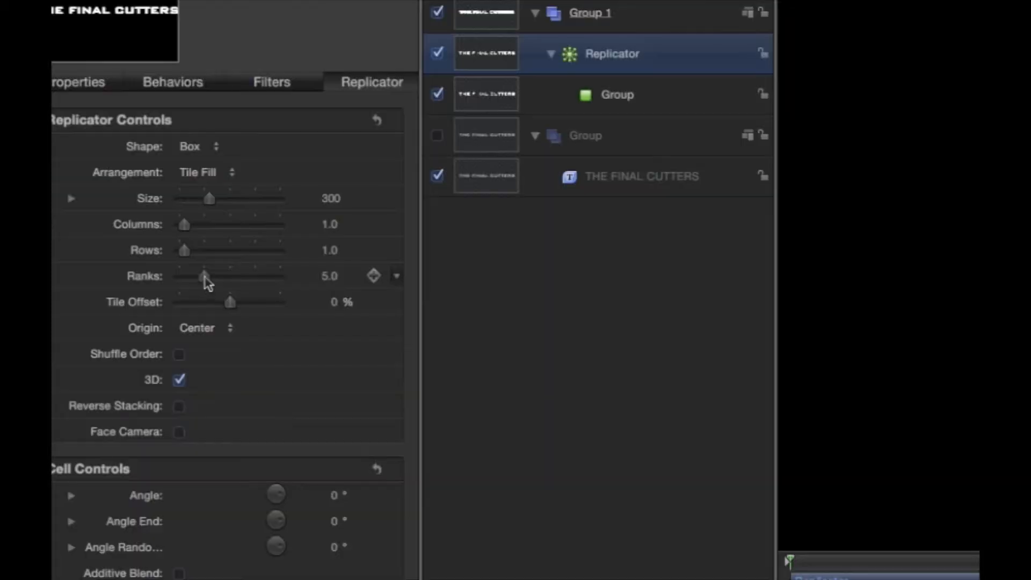
{"action": "left_click_drag", "start_coordinate": [205, 282], "coordinate": [294, 343]}
{"action": "left_click_drag", "start_coordinate": [333, 376], "coordinate": [315, 370]}
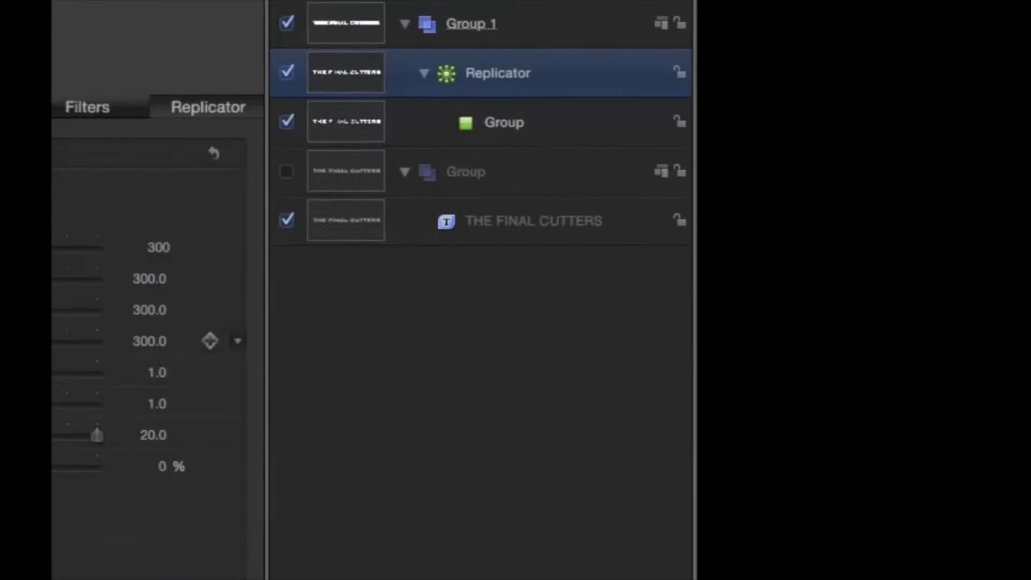
{"action": "left_click_drag", "start_coordinate": [11, 345], "coordinate": [9, 344]}
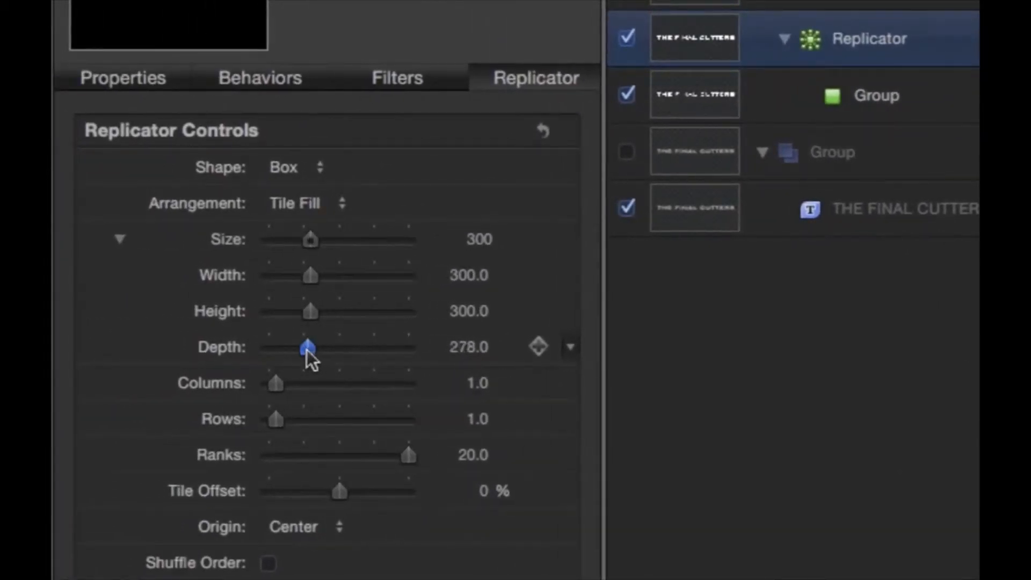
{"action": "left_click_drag", "start_coordinate": [307, 350], "coordinate": [293, 349]}
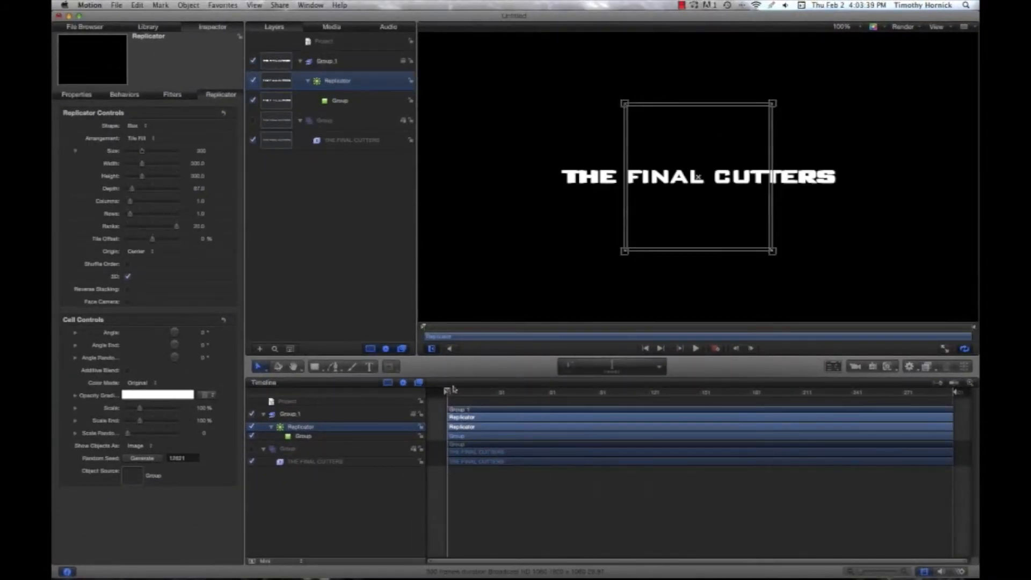
Step: Rotate Group 1 around its Y axis to examine the replicated title's depth from the side
{"action": "left_click", "coordinate": [456, 410]}
{"action": "left_click", "coordinate": [277, 367]}
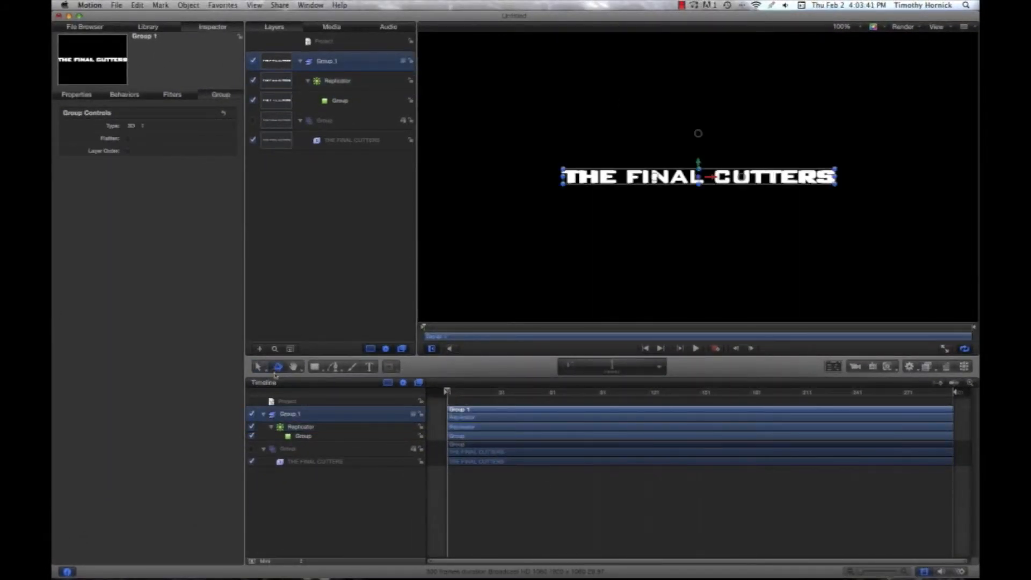
{"action": "left_click_drag", "start_coordinate": [666, 177], "coordinate": [694, 184]}
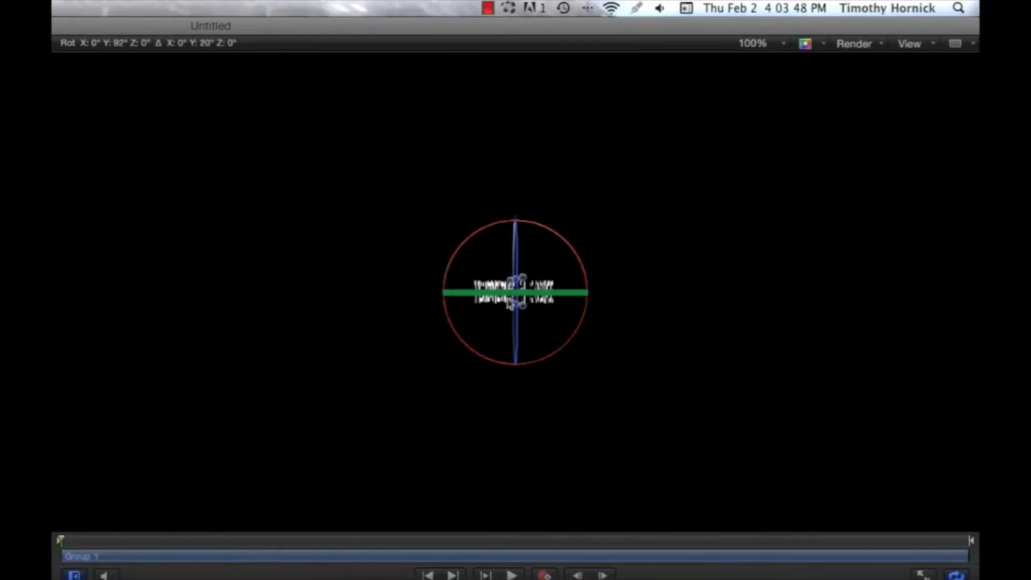
{"action": "left_click_drag", "start_coordinate": [509, 303], "coordinate": [435, 299]}
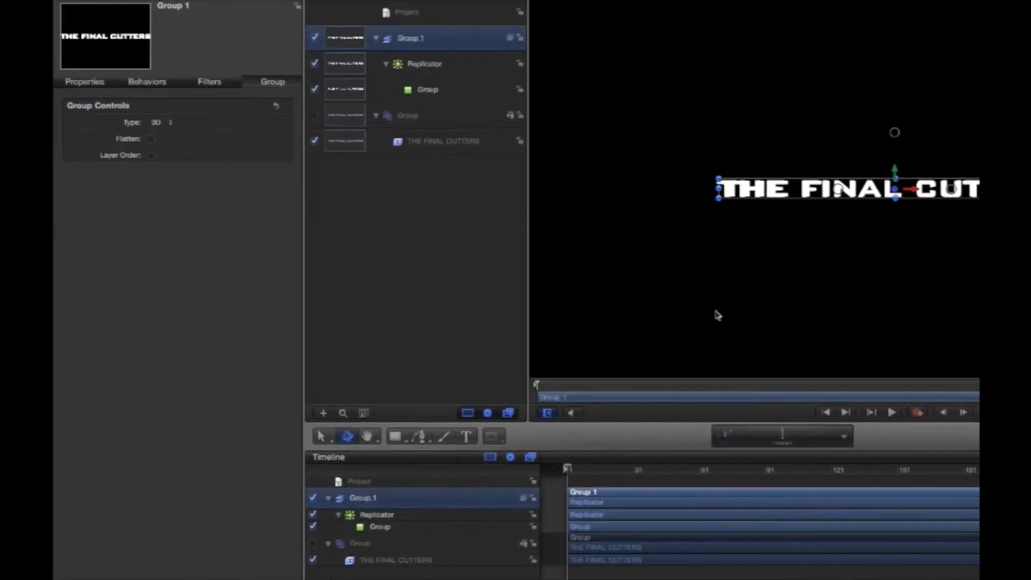
Step: Give the original title text a green outline, widened and slightly blurred, with outline opacity lowered to about 25%
{"action": "left_click", "coordinate": [602, 560]}
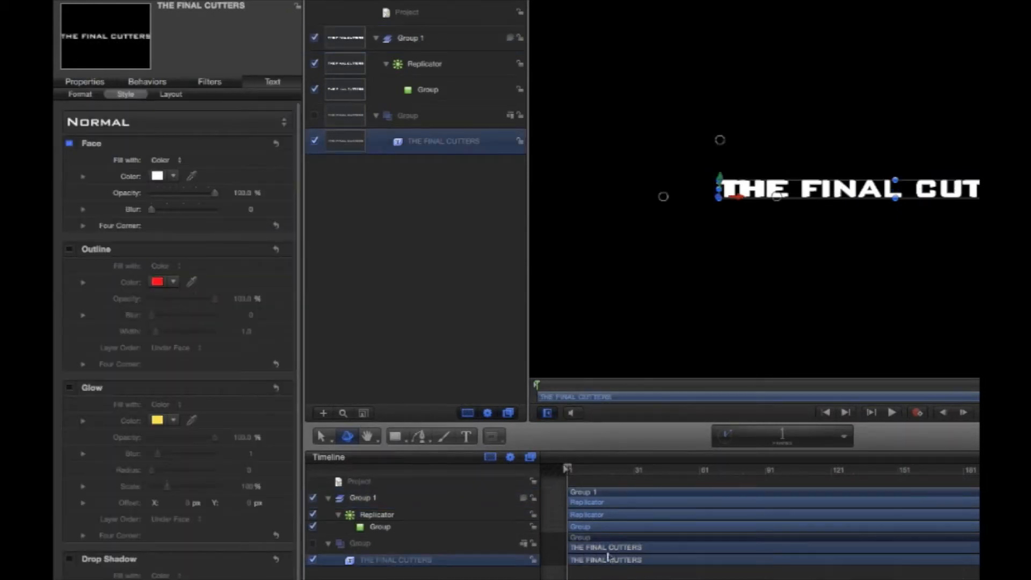
{"action": "left_click", "coordinate": [70, 250]}
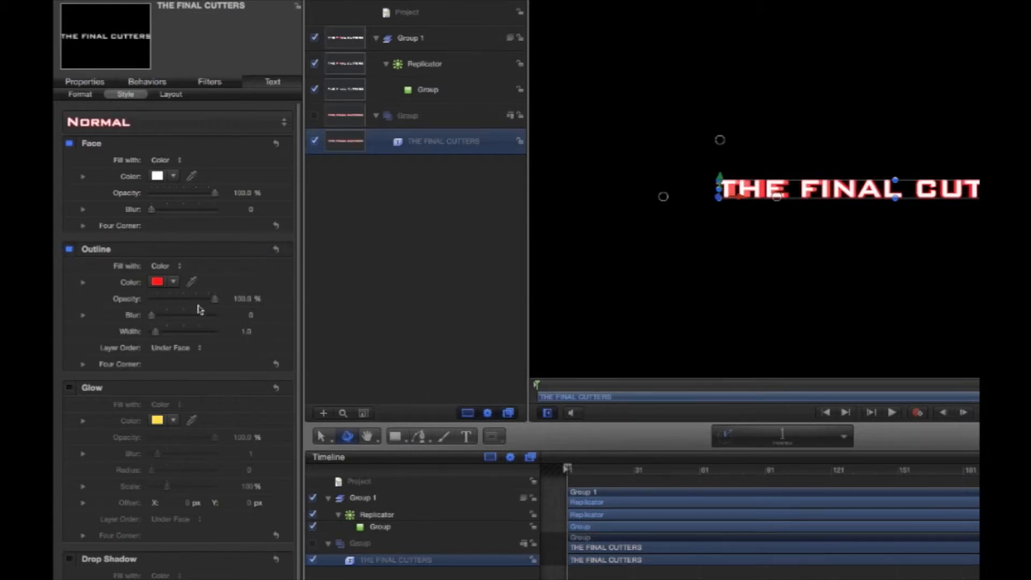
{"action": "left_click", "coordinate": [157, 281]}
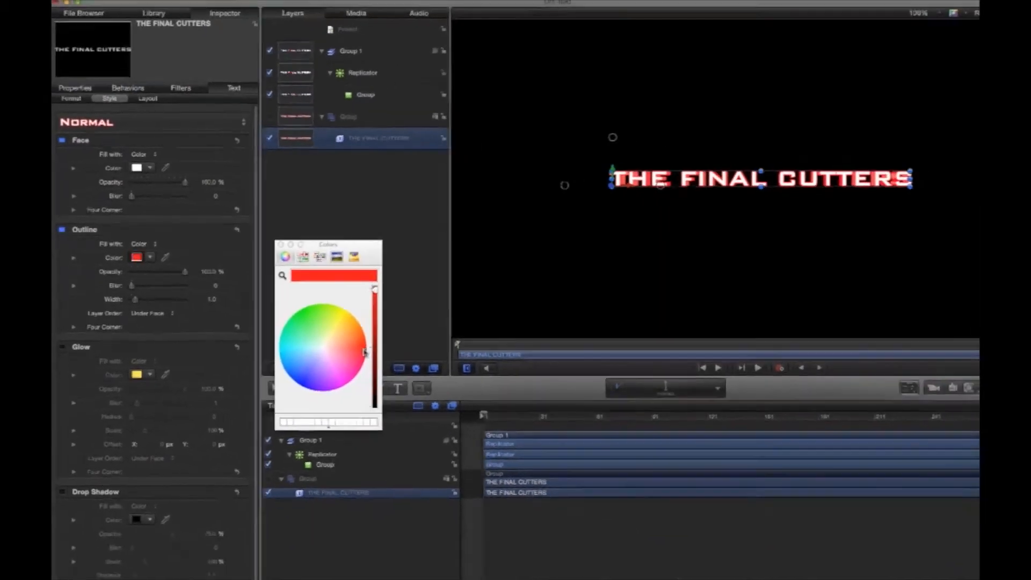
{"action": "left_click_drag", "start_coordinate": [423, 394], "coordinate": [344, 335]}
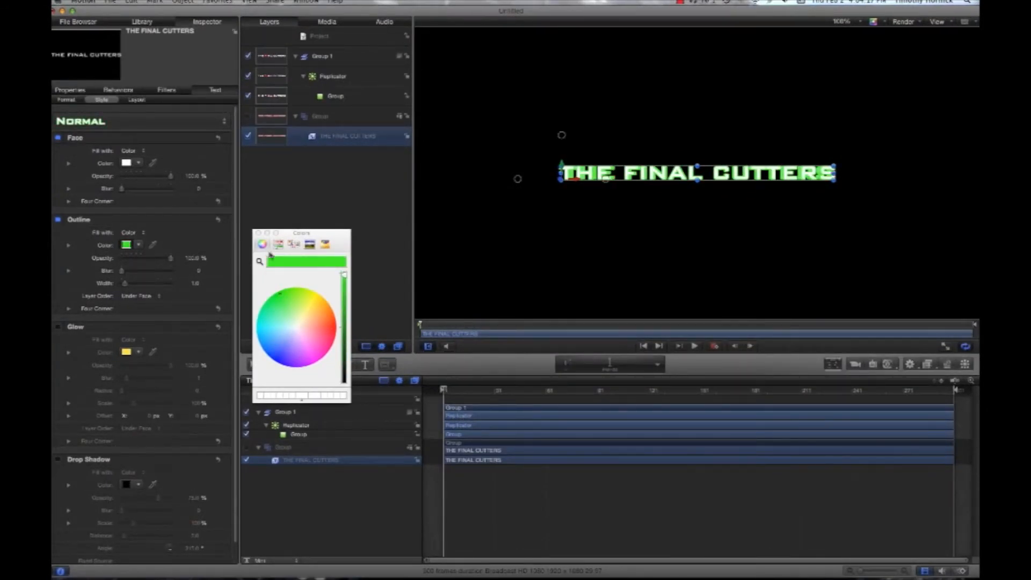
{"action": "left_click", "coordinate": [258, 233]}
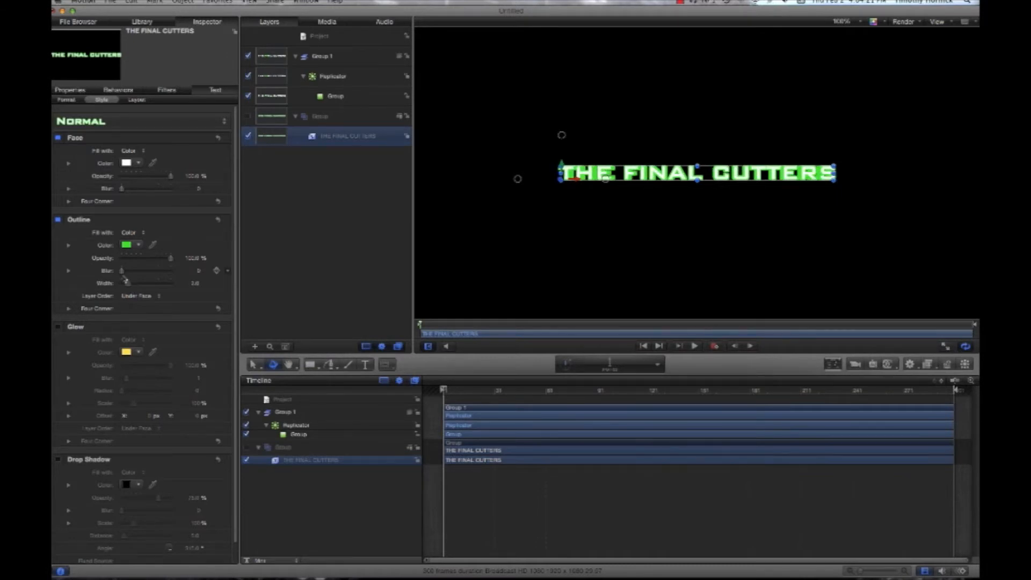
{"action": "mouse_move", "coordinate": [124, 273]}
{"action": "left_mouse_down"}
{"action": "mouse_move", "coordinate": [170, 259]}
{"action": "mouse_move", "coordinate": [136, 260]}
{"action": "mouse_move", "coordinate": [125, 273]}
{"action": "left_mouse_up"}
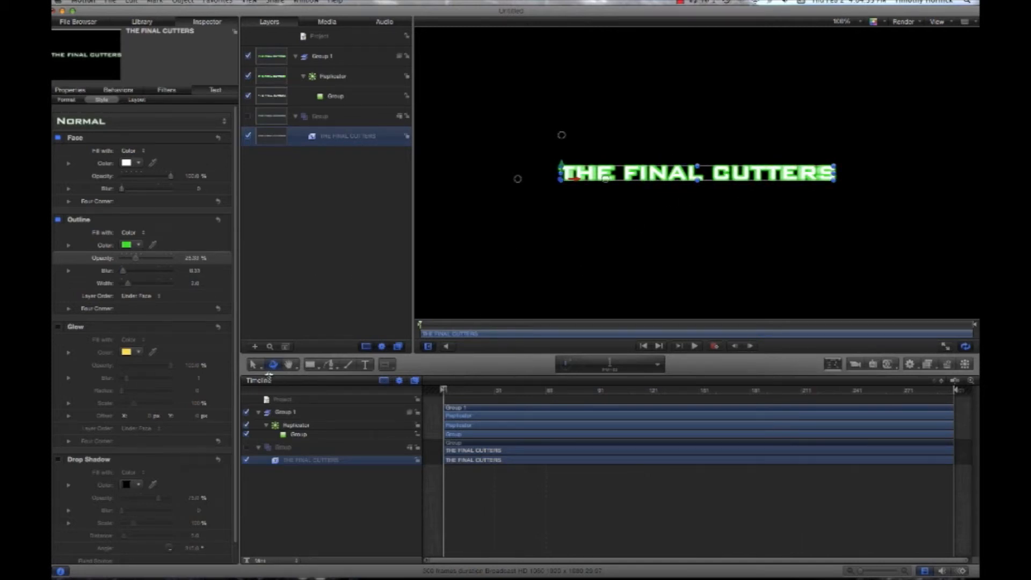
Step: Rotate Group 1 in 3D to examine how the green outline shades the title's sides
{"action": "left_click", "coordinate": [460, 410]}
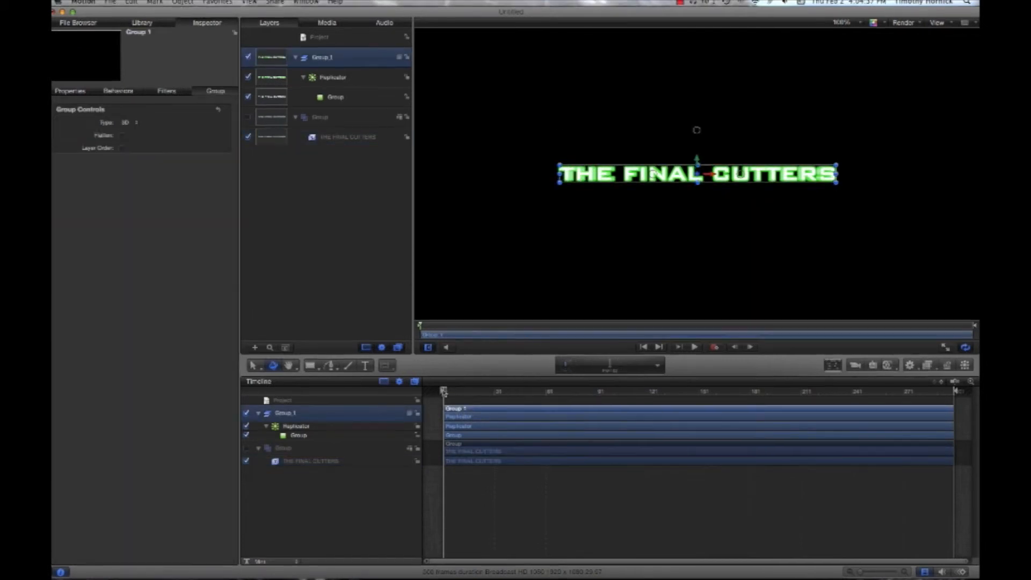
{"action": "mouse_move", "coordinate": [656, 179]}
{"action": "left_mouse_down"}
{"action": "mouse_move", "coordinate": [698, 184]}
{"action": "mouse_move", "coordinate": [655, 177]}
{"action": "left_mouse_up"}
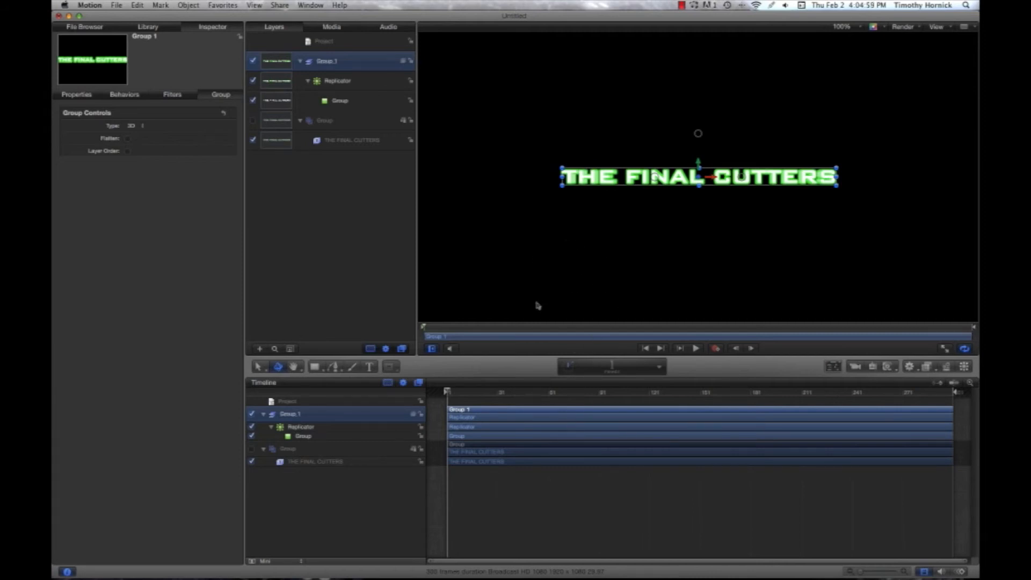
Step: Set up publishing the project as a template named 3d Text in the My Templates category
{"action": "left_click", "coordinate": [116, 6]}
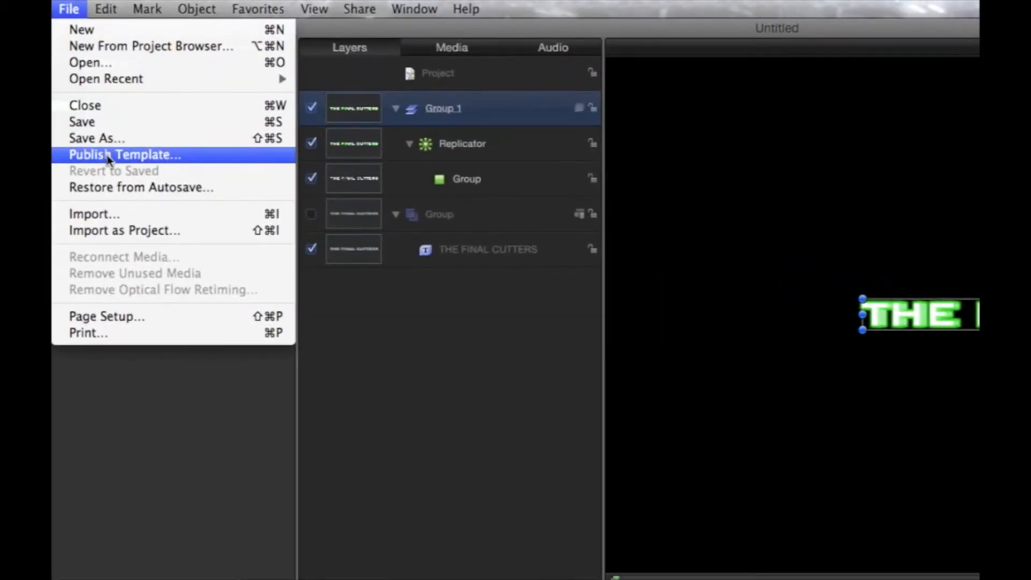
{"action": "left_click", "coordinate": [140, 87]}
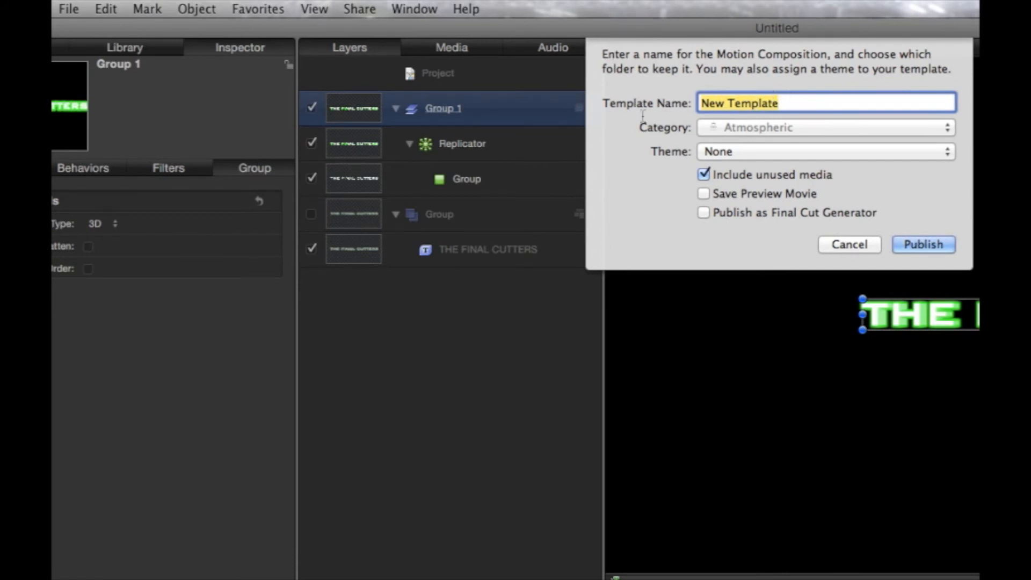
{"action": "key", "text": "BackSpace"}
{"action": "type", "text": "3"}
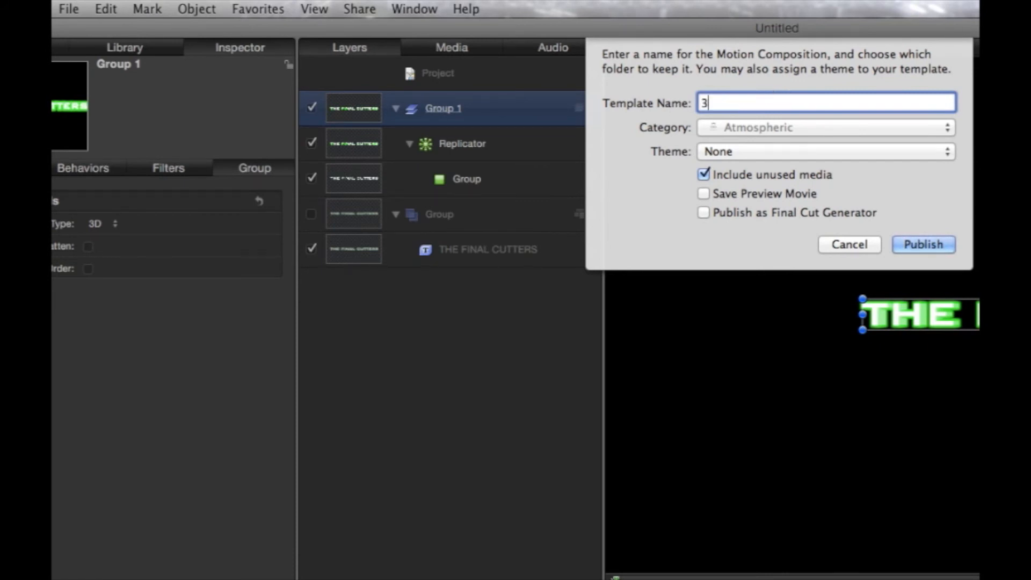
{"action": "type", "text": "d Text"}
{"action": "left_click", "coordinate": [938, 128]}
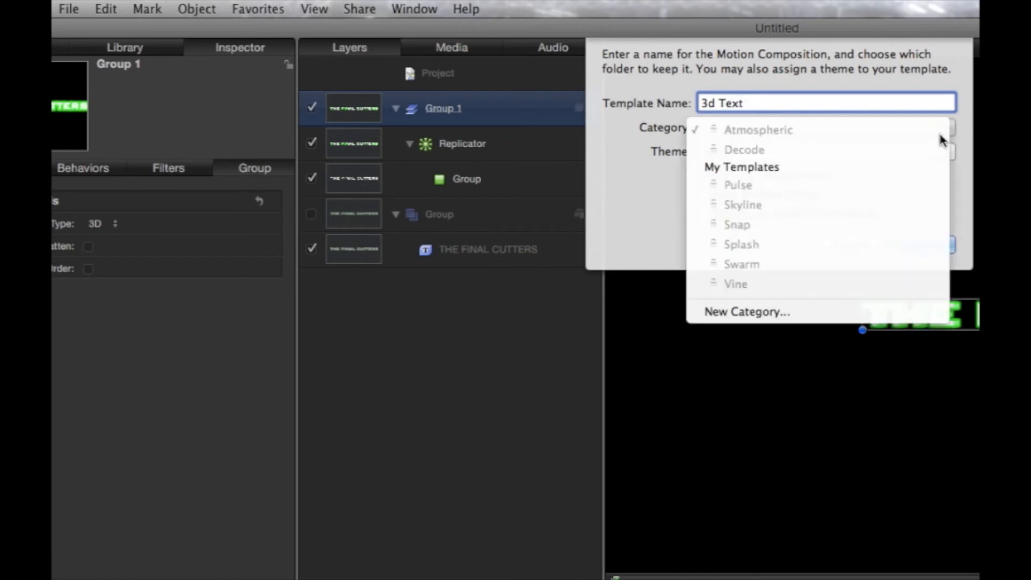
{"action": "left_click", "coordinate": [913, 166]}
Step: Assign the existing custom theme to the template and enable Publish as Final Cut Generator
{"action": "left_click", "coordinate": [901, 160]}
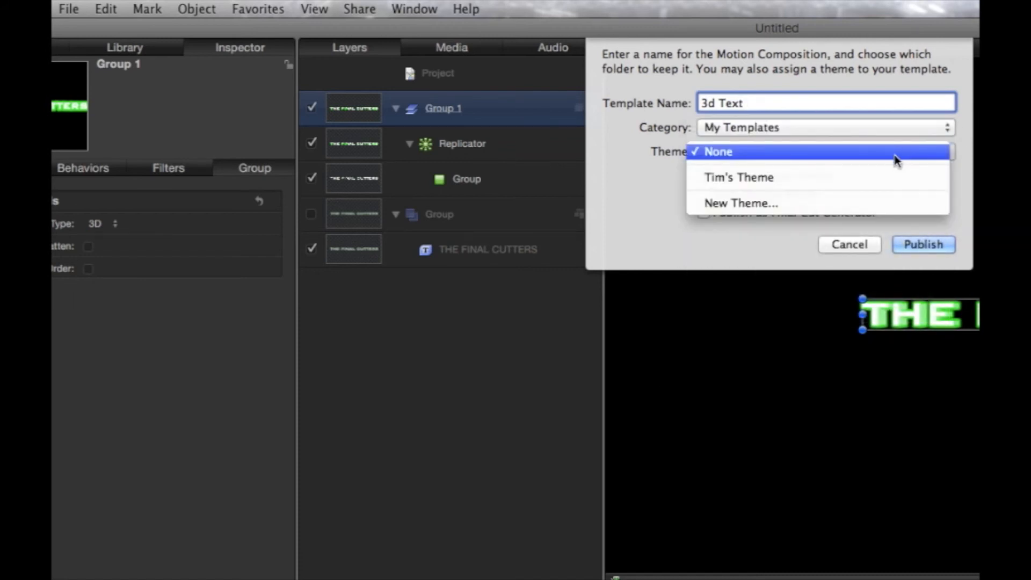
{"action": "left_click", "coordinate": [879, 179]}
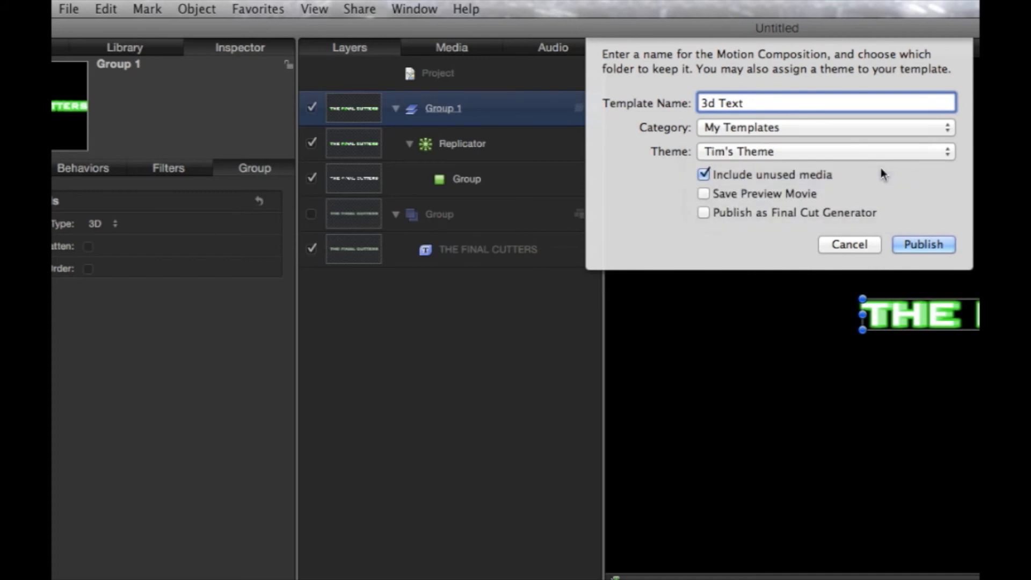
{"action": "left_click", "coordinate": [704, 213]}
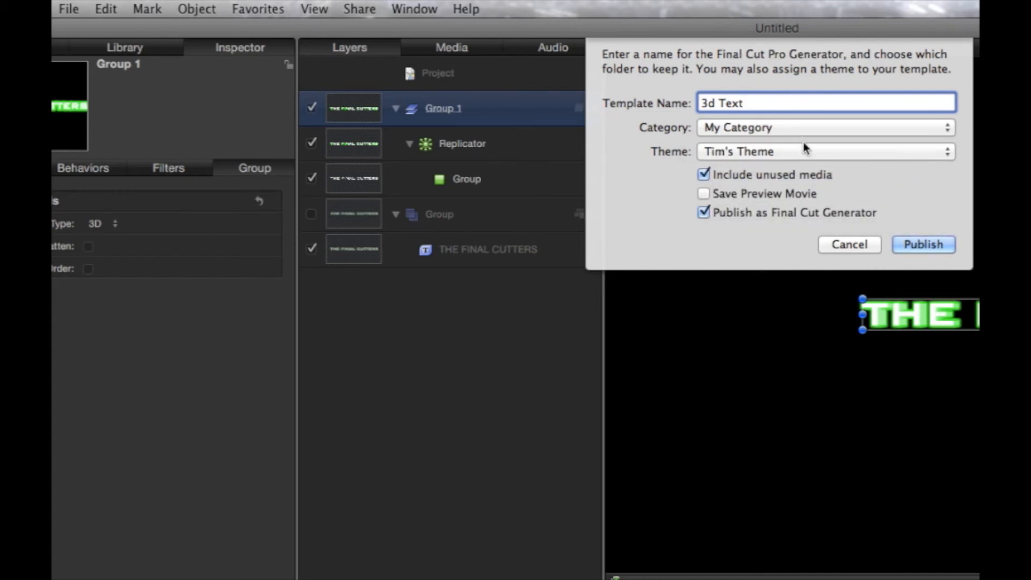